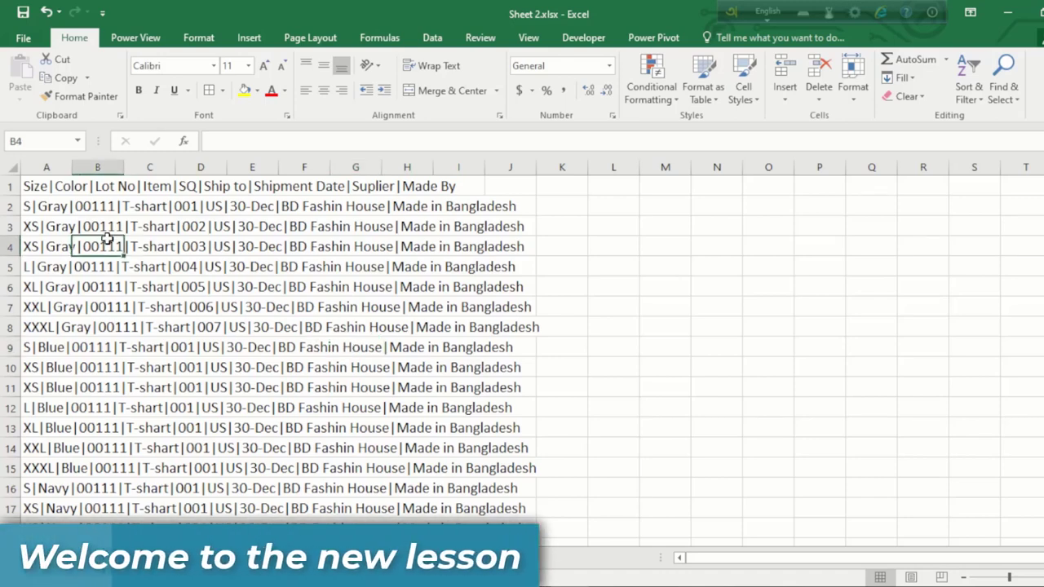
- Try selecting column A and then columns A through G, and clear the selection
click(46, 168)
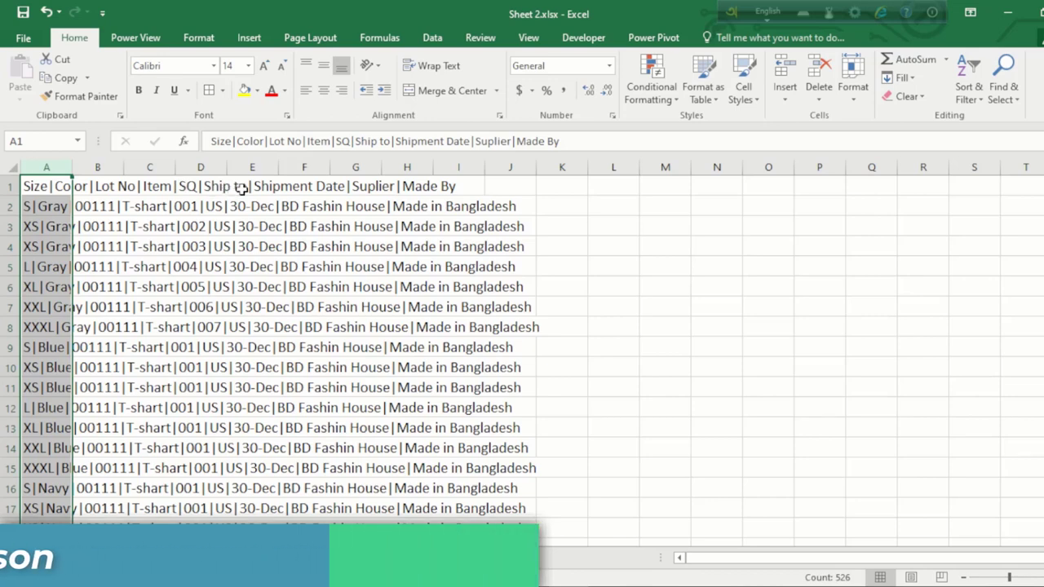
click(436, 189)
click(148, 190)
click(29, 209)
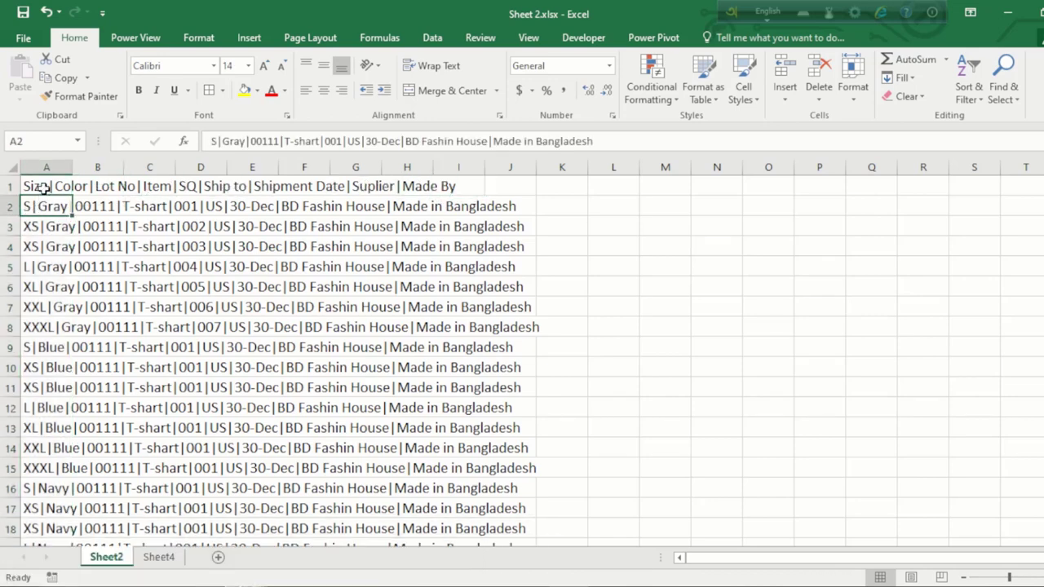
click(34, 162)
drag(34, 162, 349, 171)
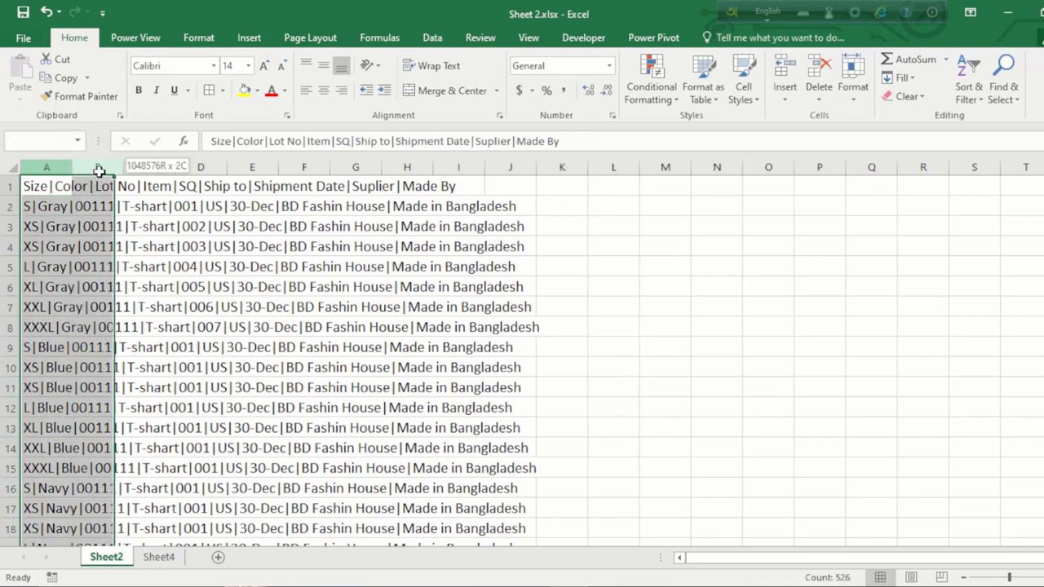
click(91, 189)
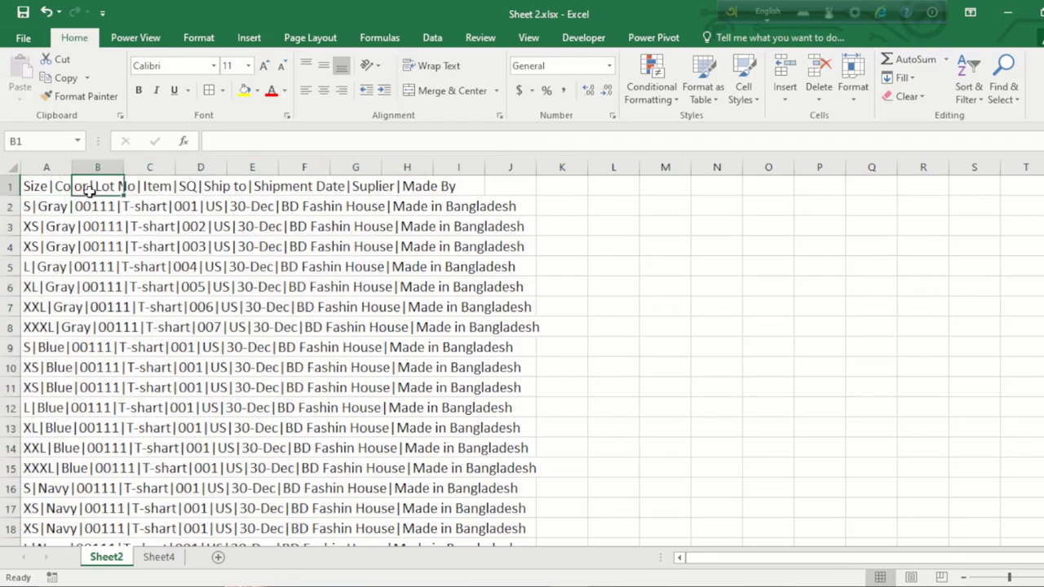
- Inspect header cell A1, the first data rows' pipe-joined text, and empty cell B1
click(42, 183)
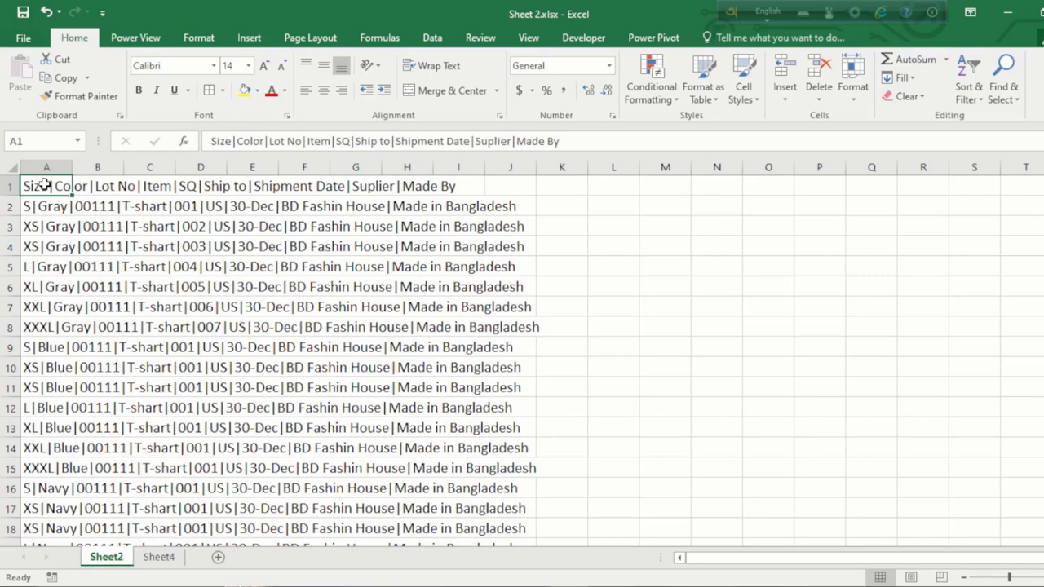
click(32, 226)
click(35, 178)
click(31, 202)
click(40, 186)
click(90, 189)
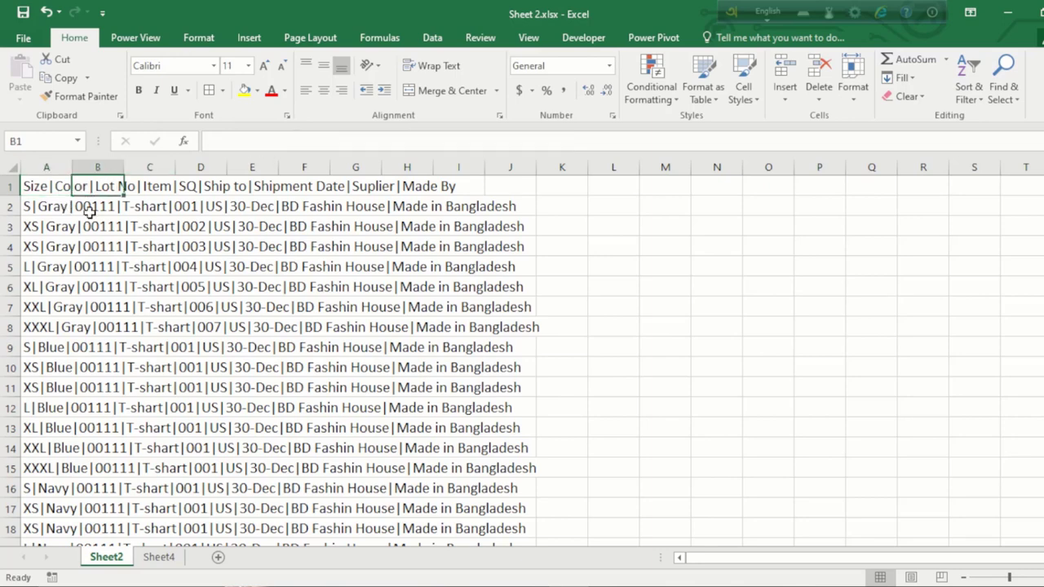
click(34, 190)
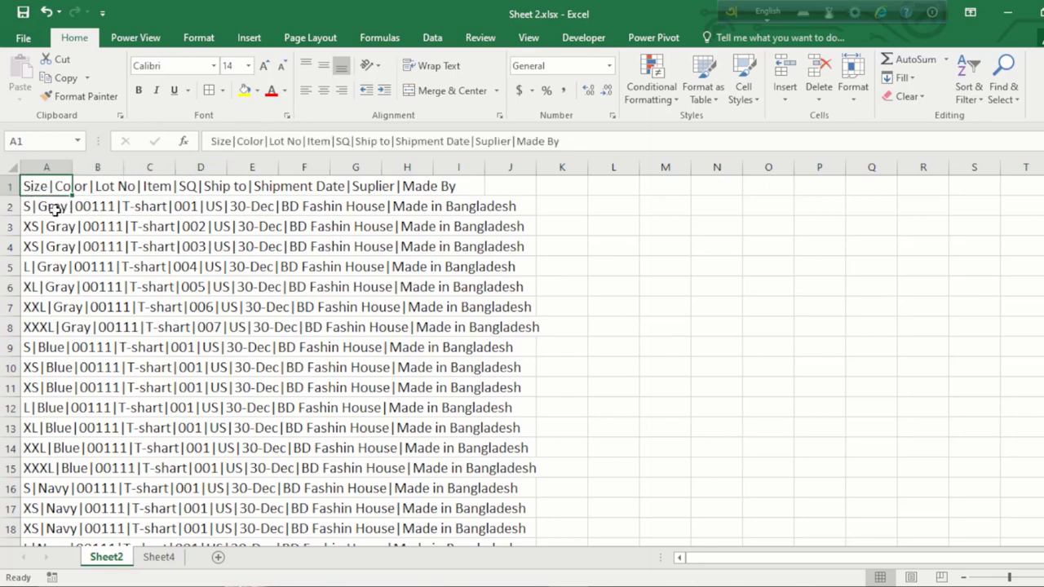
- Preview the finished table on Sheet4, then enter test letters s and c in K1:L1 on Sheet2
click(160, 560)
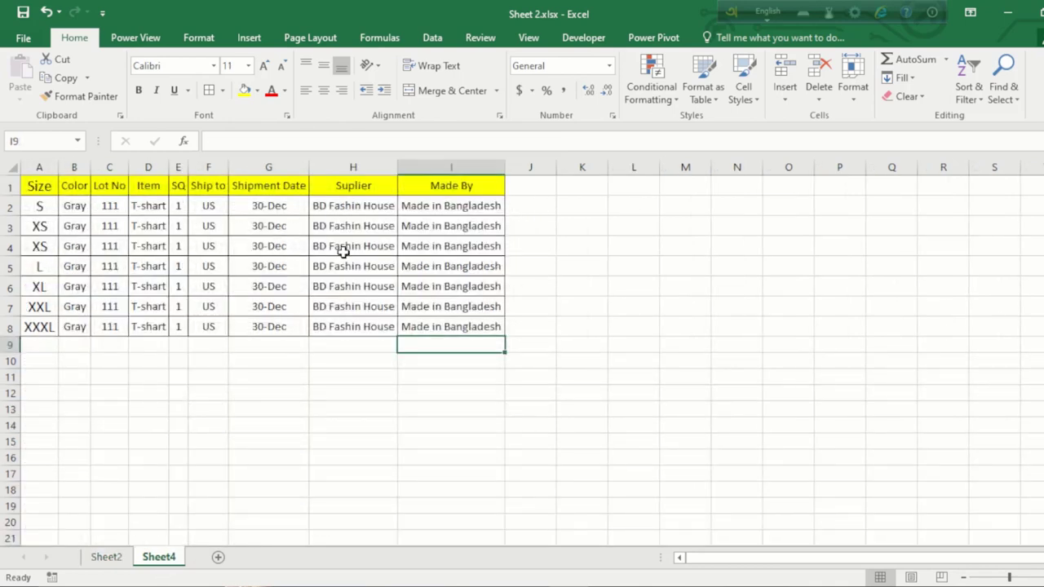
key(ctrl+Page_Up)
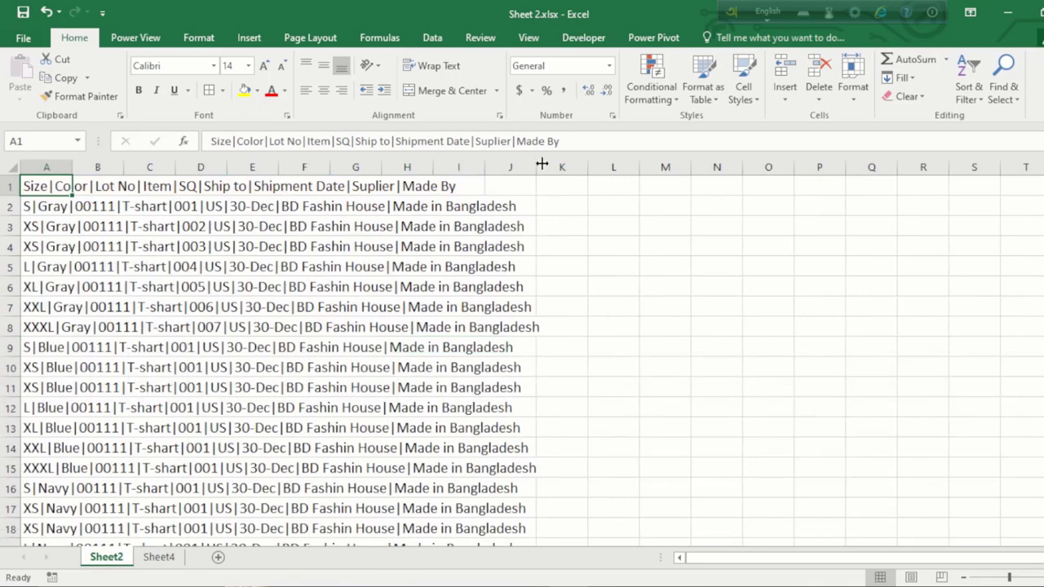
click(562, 184)
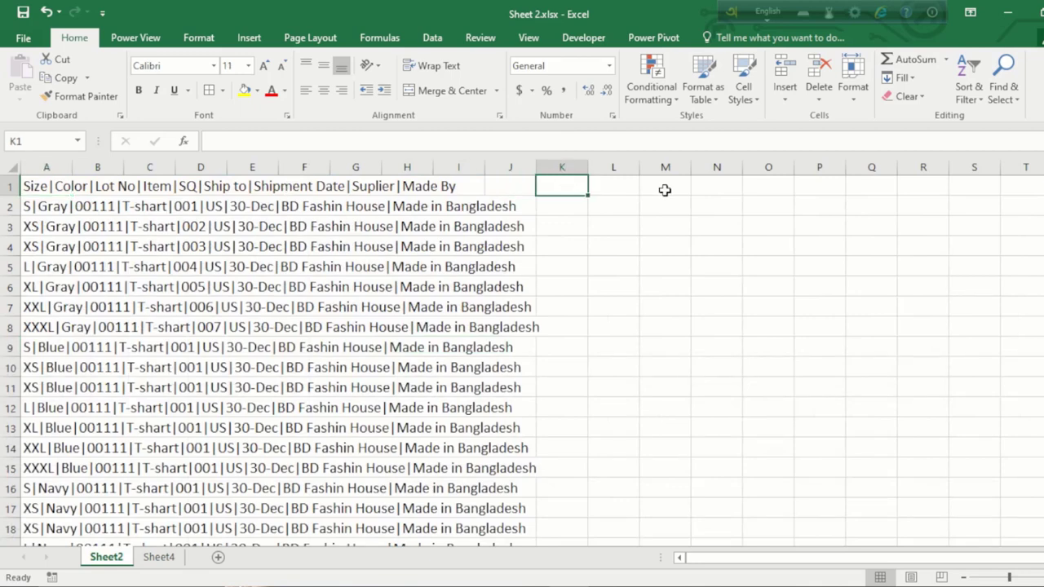
text(s)
key(Tab)
text(c)
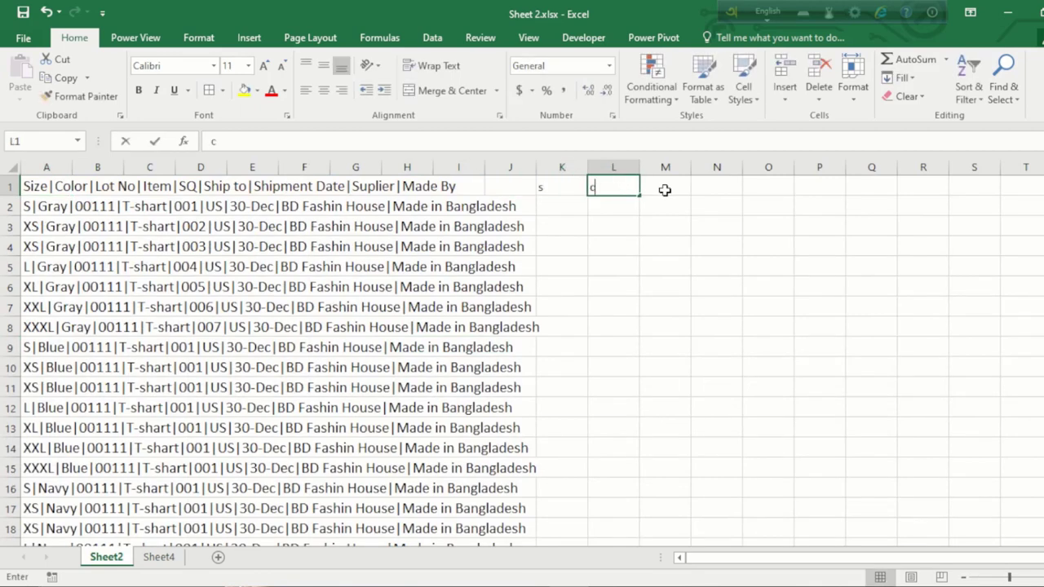
key(Tab)
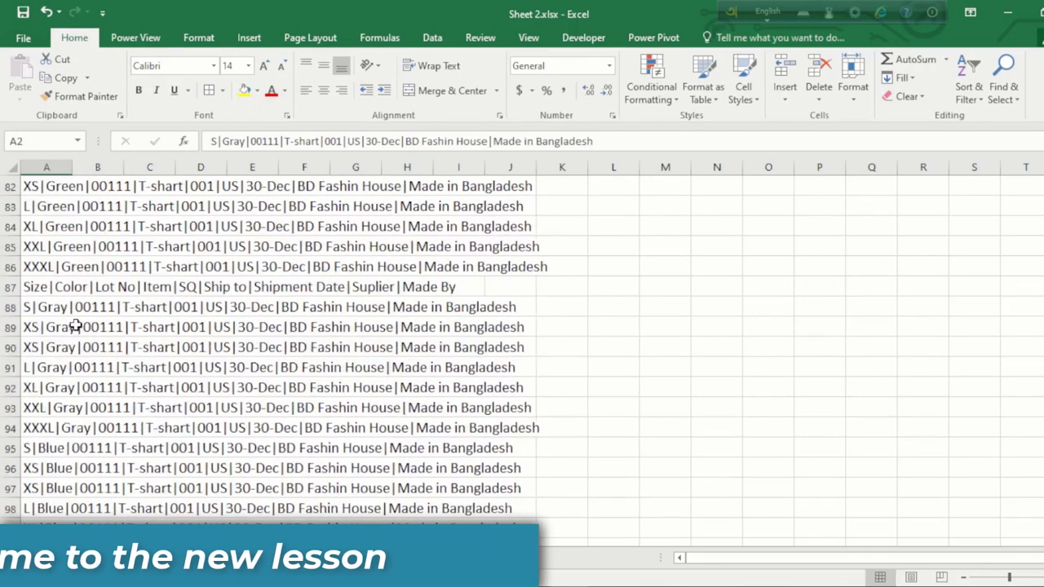
- Scroll through the data and clear the test letters from K1:L1
scroll(75, 326, down, 7)
scroll(75, 326, up, 6)
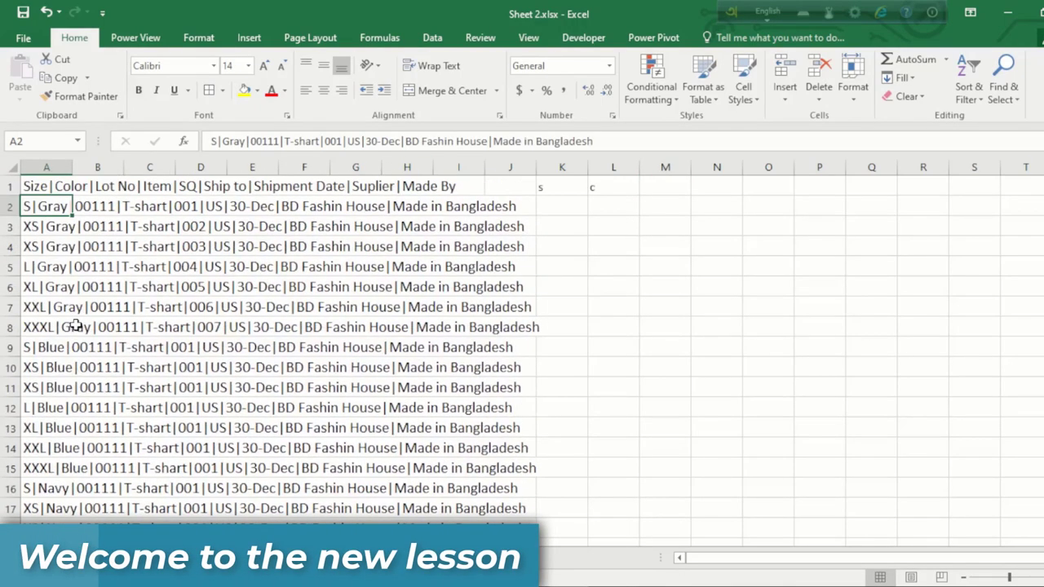
scroll(75, 326, down, 1)
scroll(75, 326, down, 2)
scroll(75, 326, down, 8)
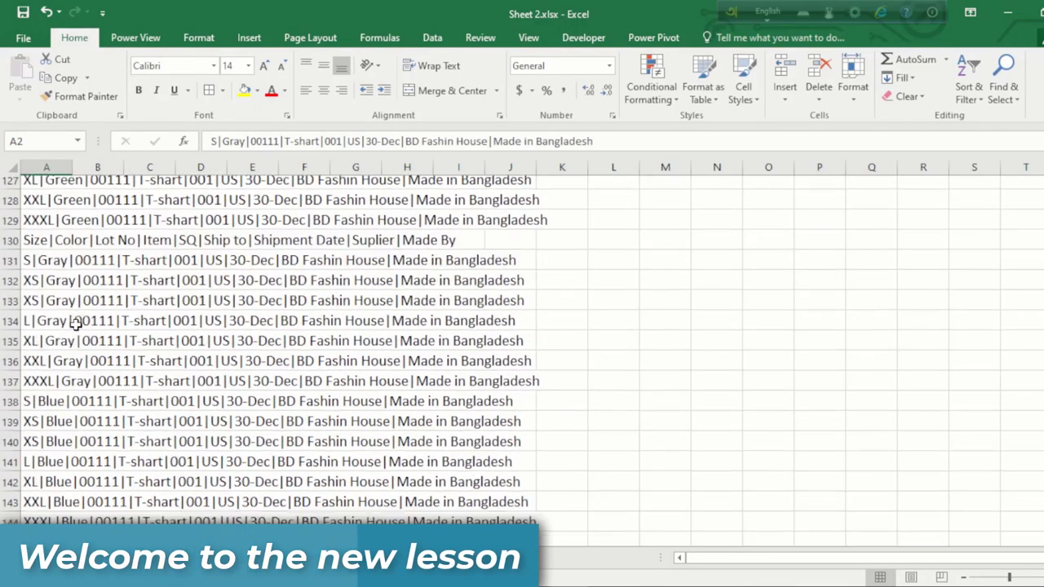
scroll(76, 326, down, 1)
scroll(75, 326, up, 20)
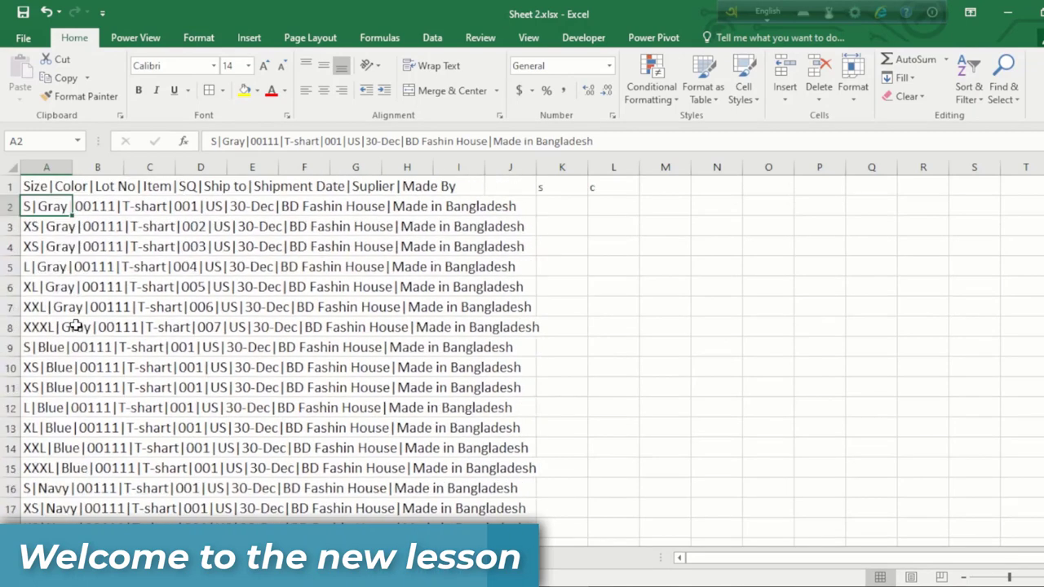
click(505, 228)
click(554, 188)
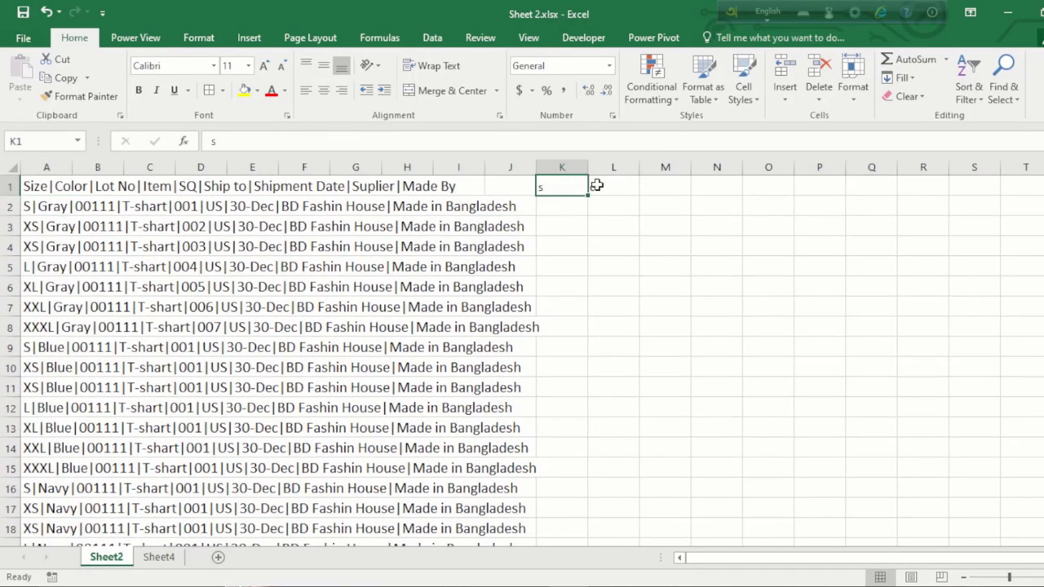
drag(596, 185, 639, 195)
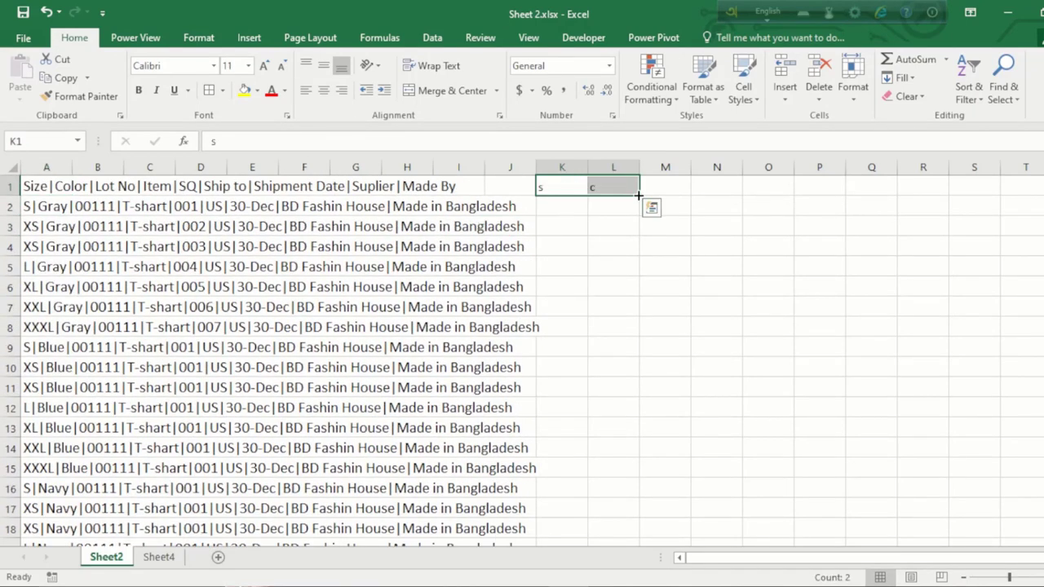
click(599, 219)
- Select all of column A and launch Text to Columns from the Data tab
click(46, 167)
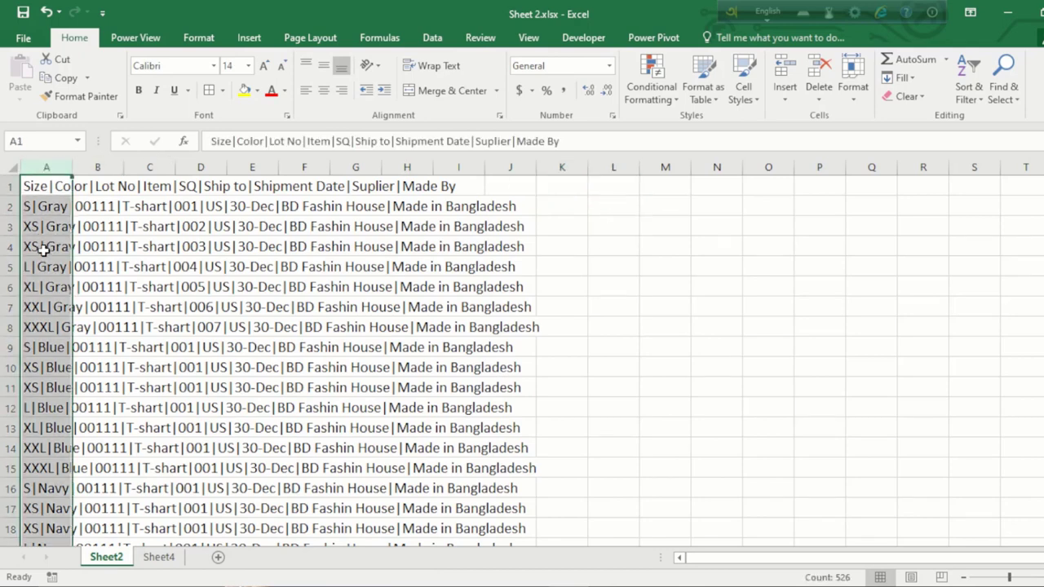
click(42, 246)
click(46, 167)
click(39, 221)
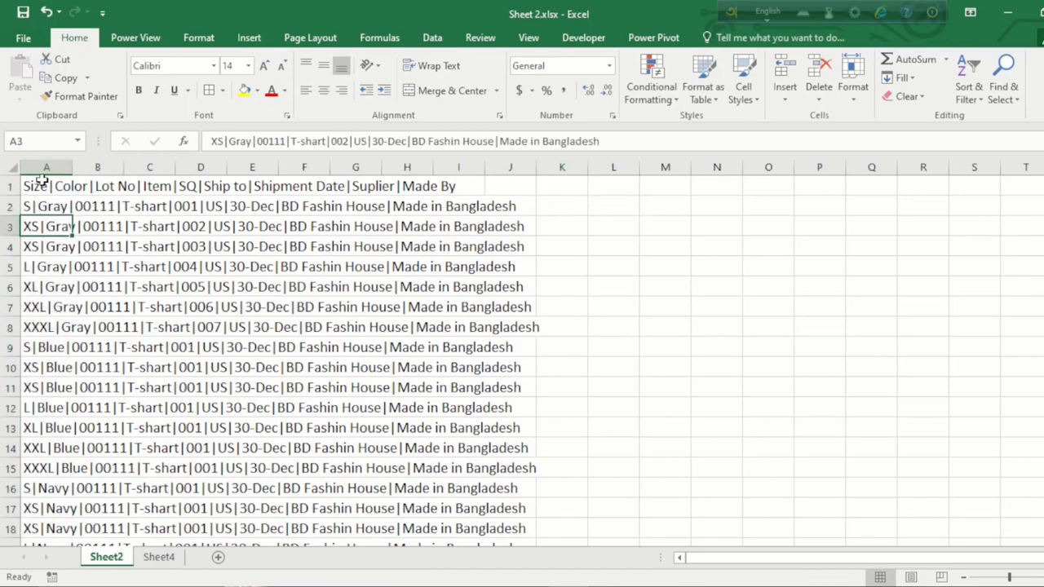
click(42, 169)
click(51, 233)
click(50, 164)
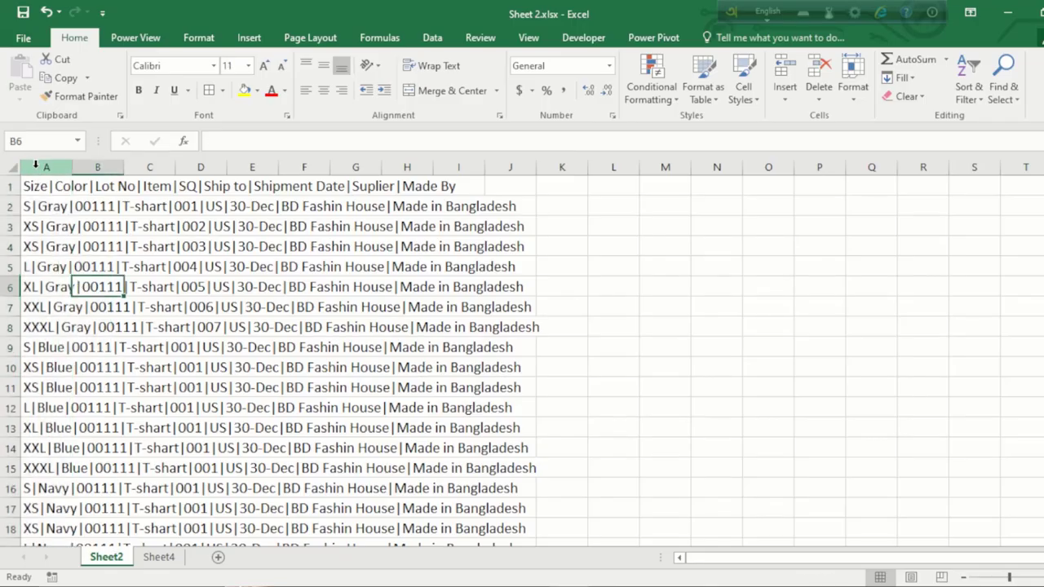
click(41, 169)
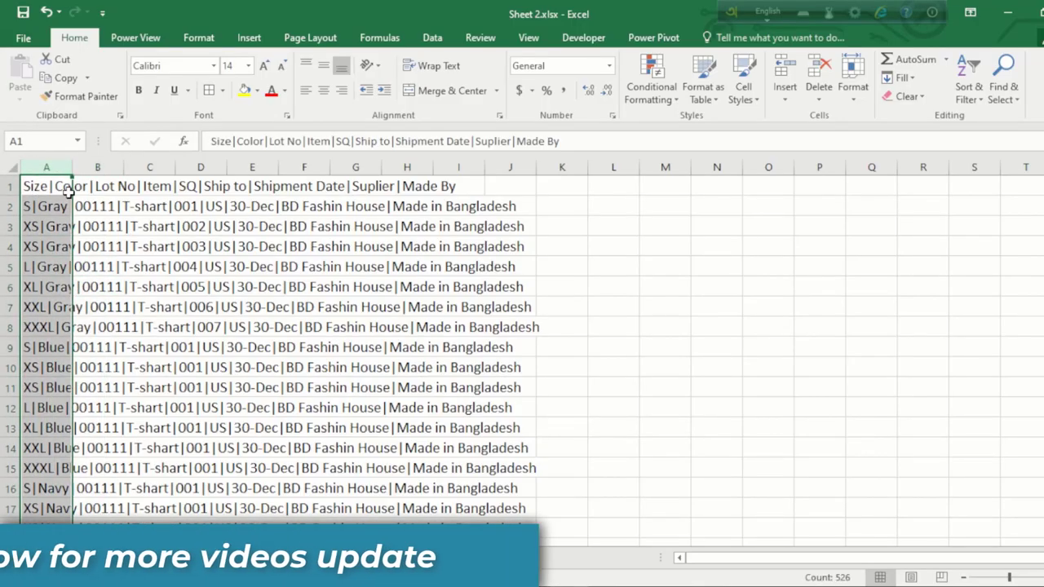
click(432, 39)
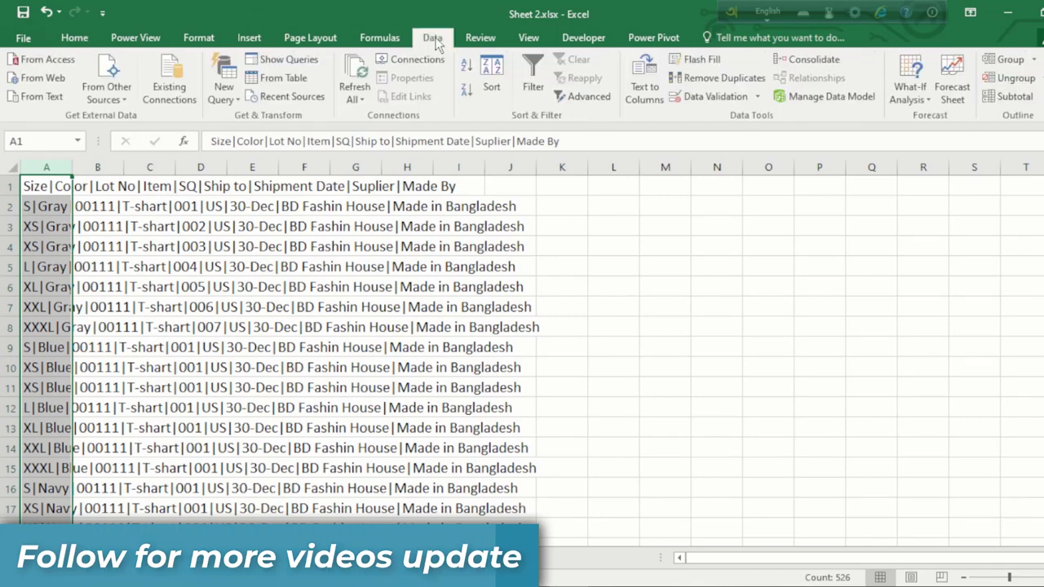
click(644, 87)
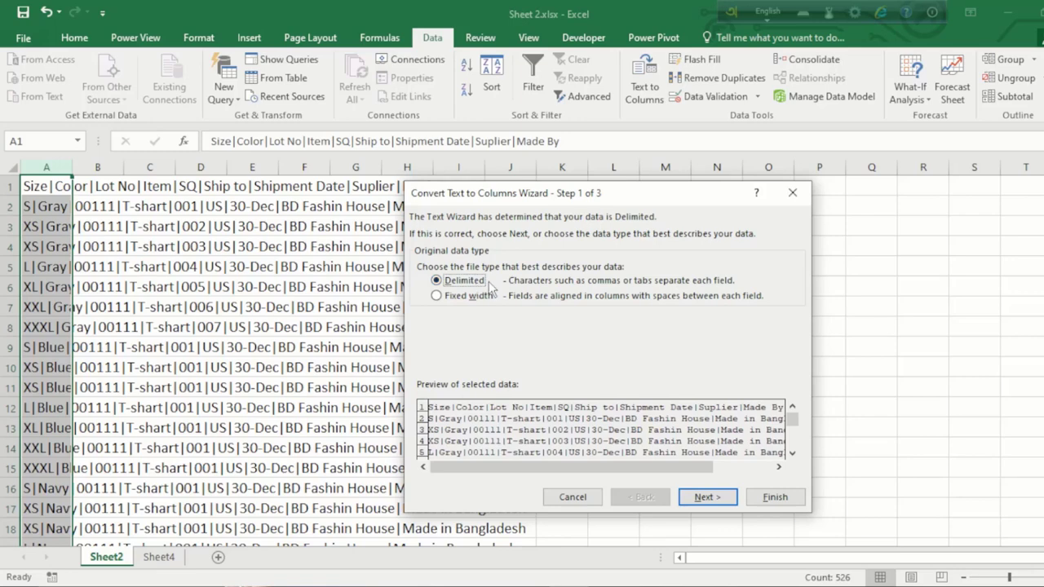
- Split column A as Delimited data with Other set to the | character, and finish the wizard
click(438, 297)
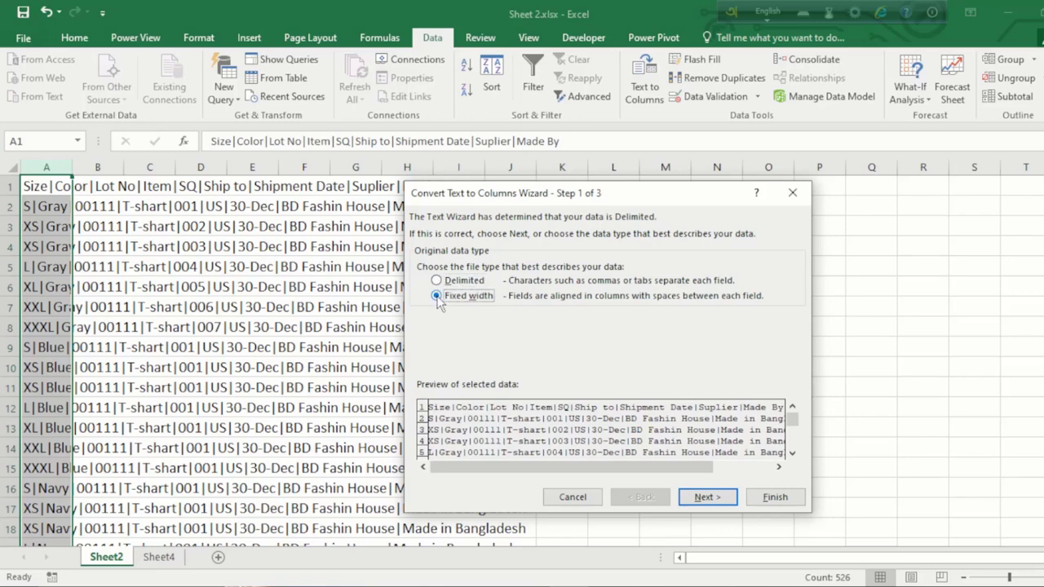
click(437, 280)
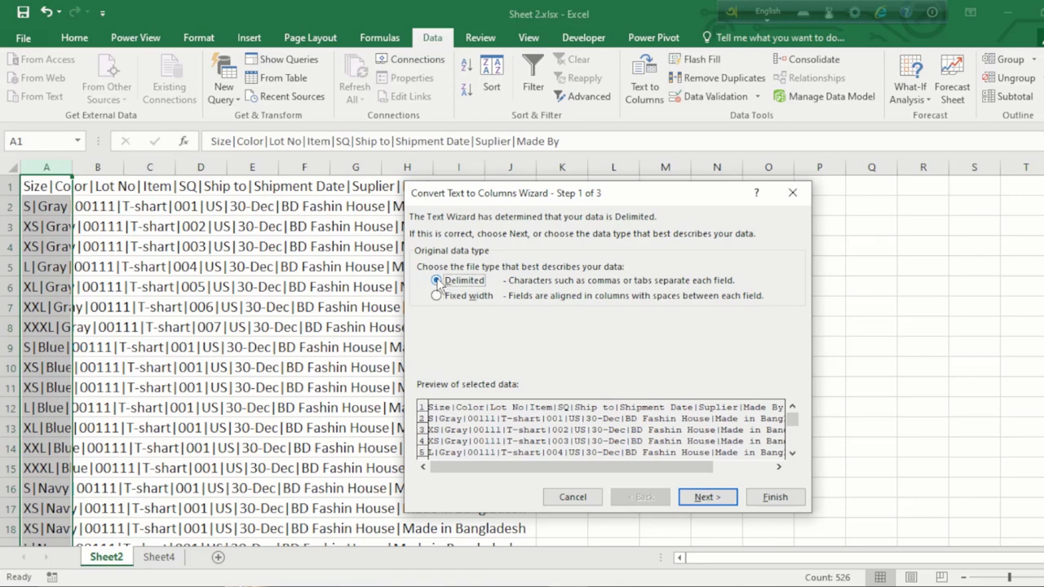
click(715, 499)
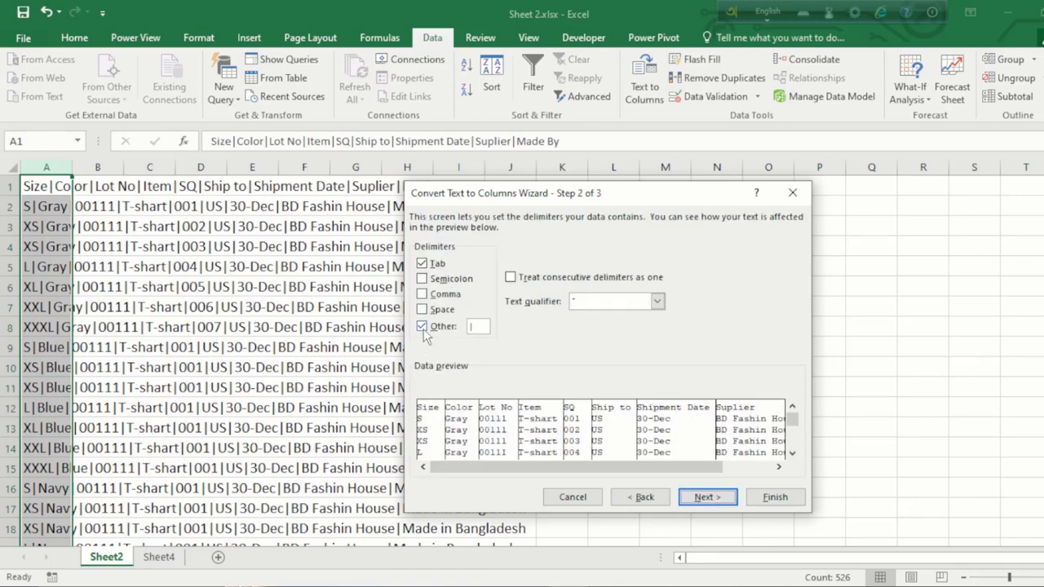
click(423, 328)
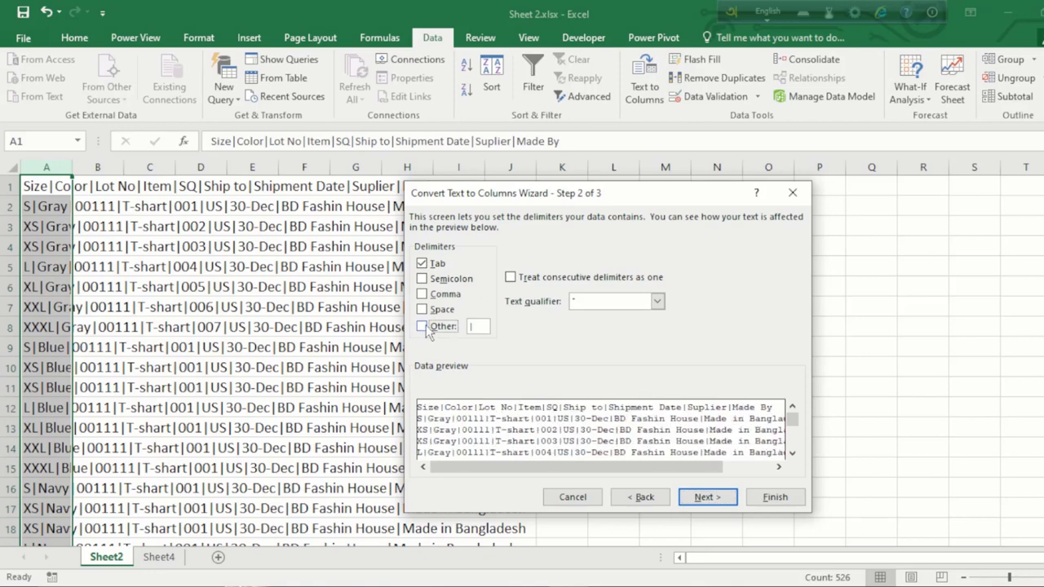
click(423, 327)
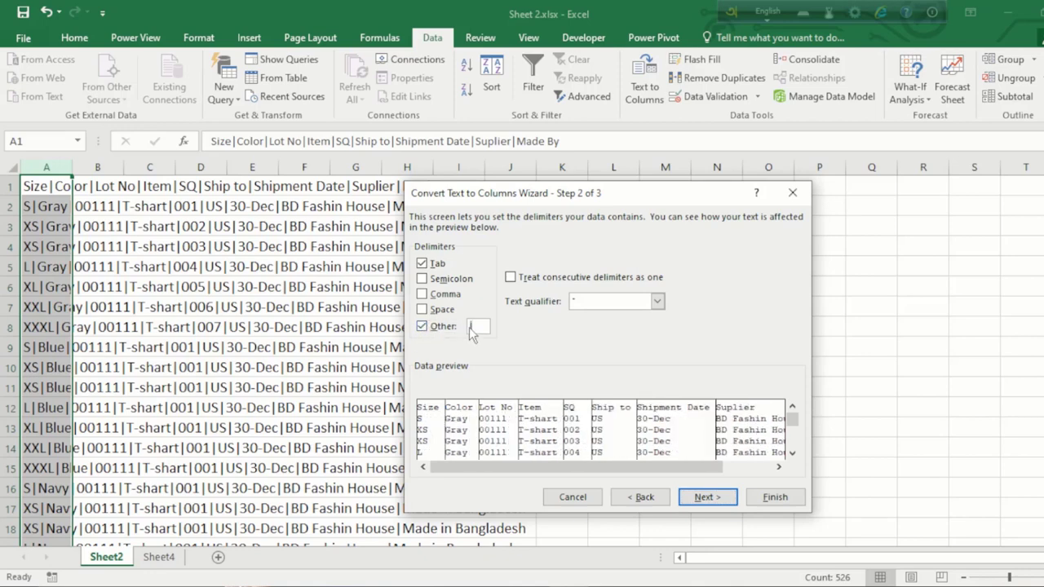
key(BackSpace)
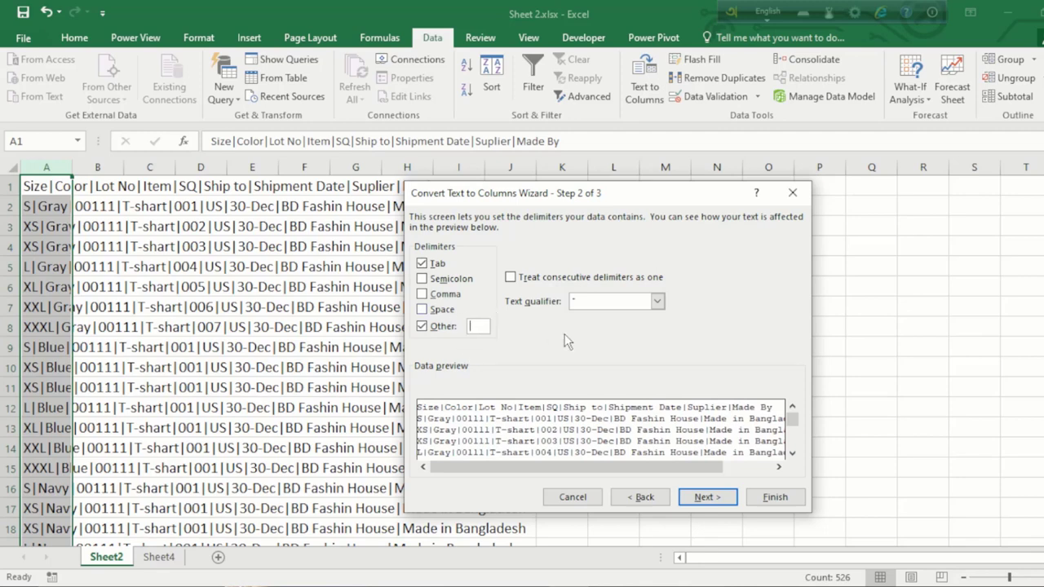
text(|)
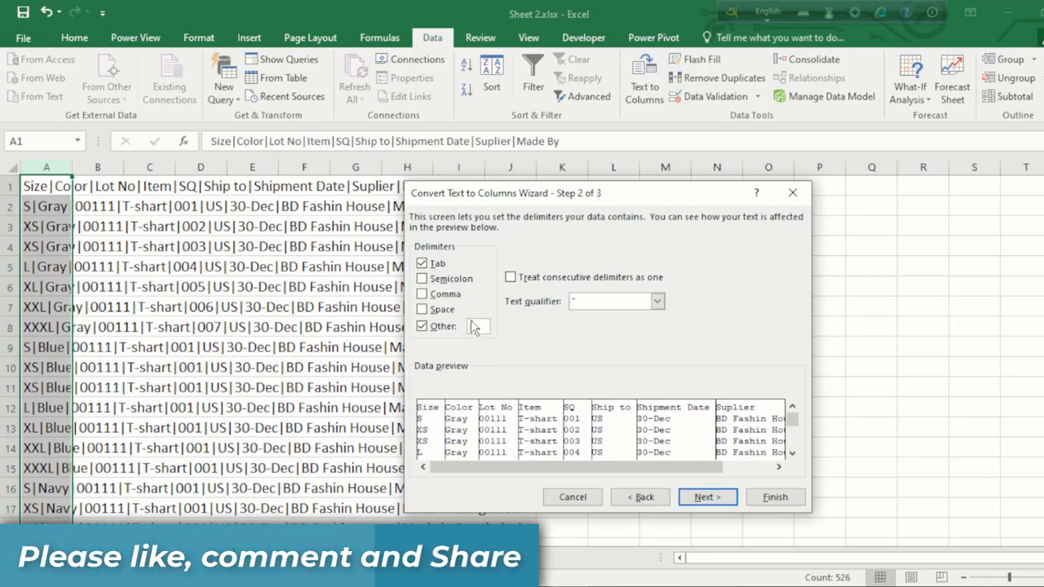
click(705, 497)
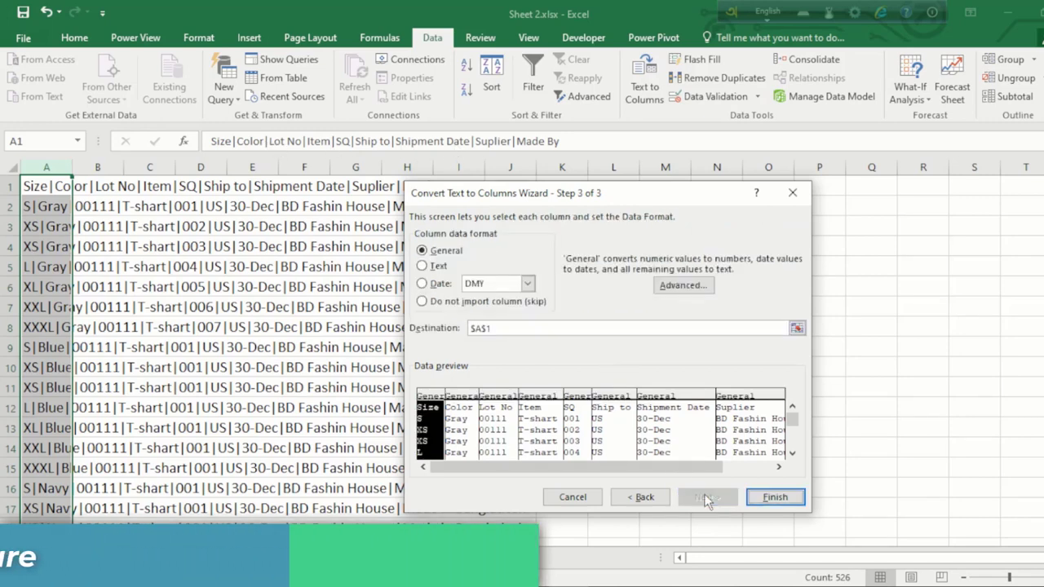
click(771, 496)
- Fill the header row A1:I1 with yellow
click(220, 245)
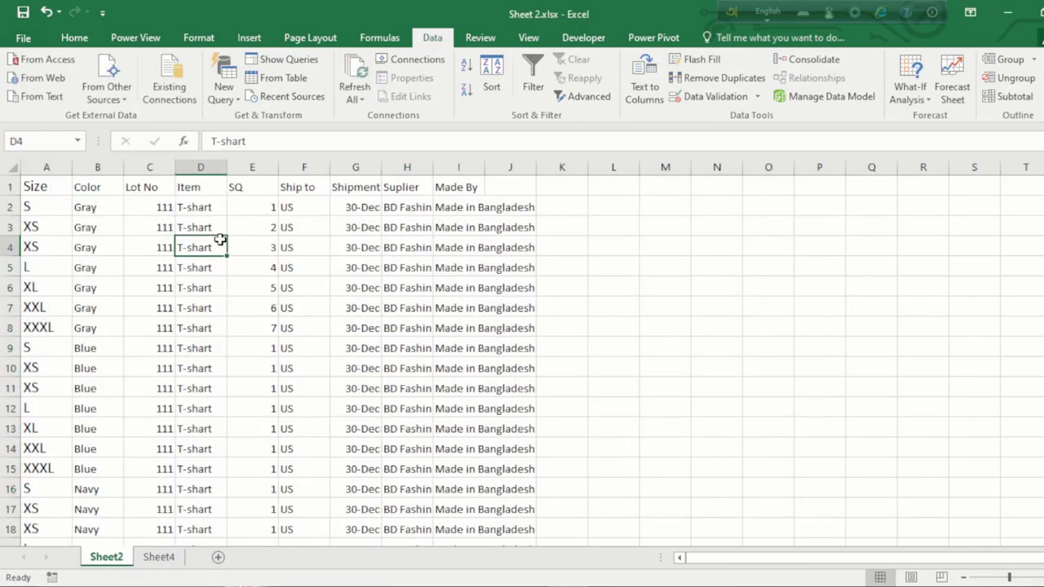
drag(38, 186, 464, 187)
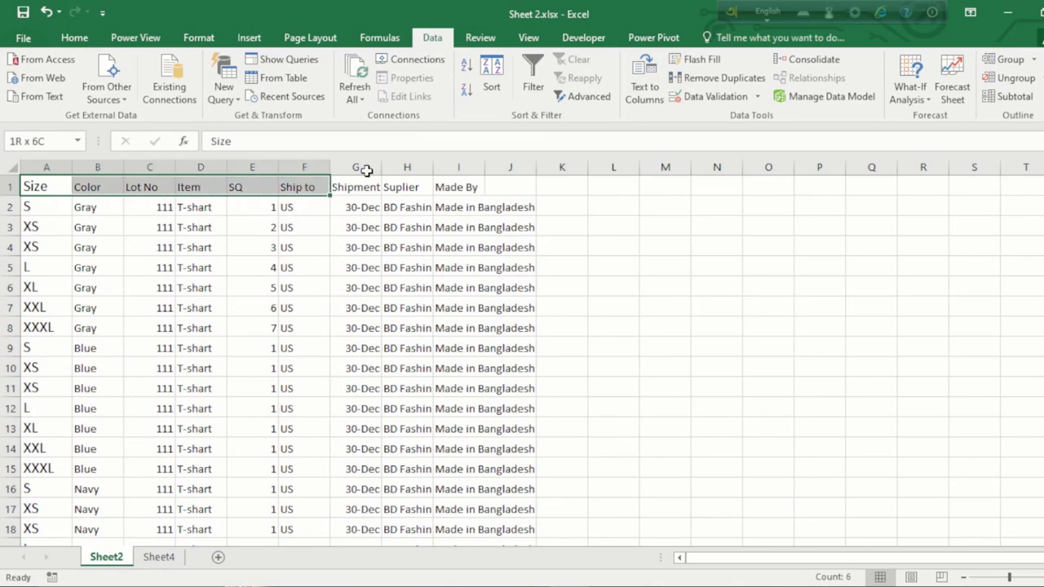
click(75, 38)
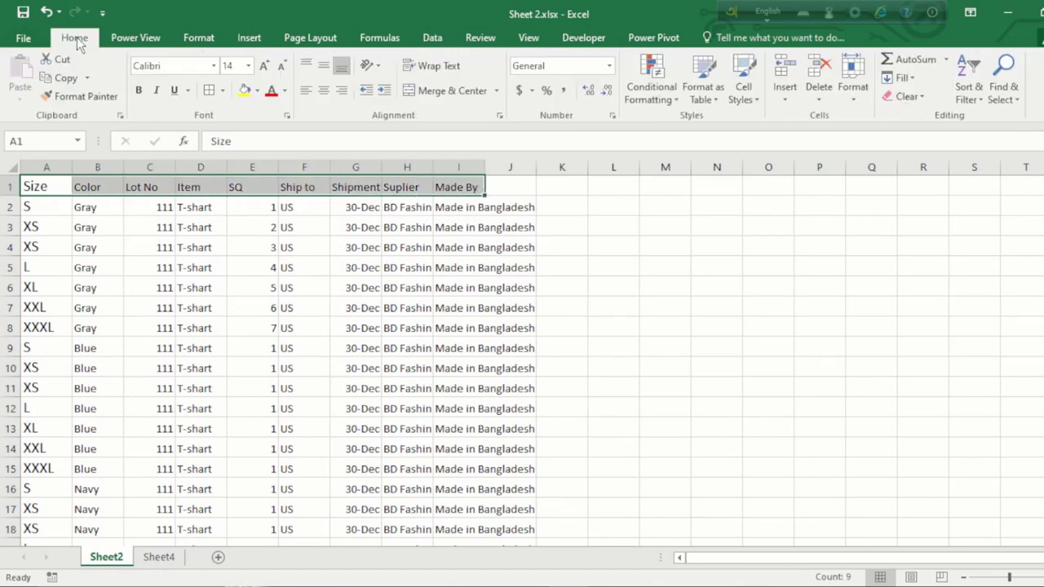
click(244, 89)
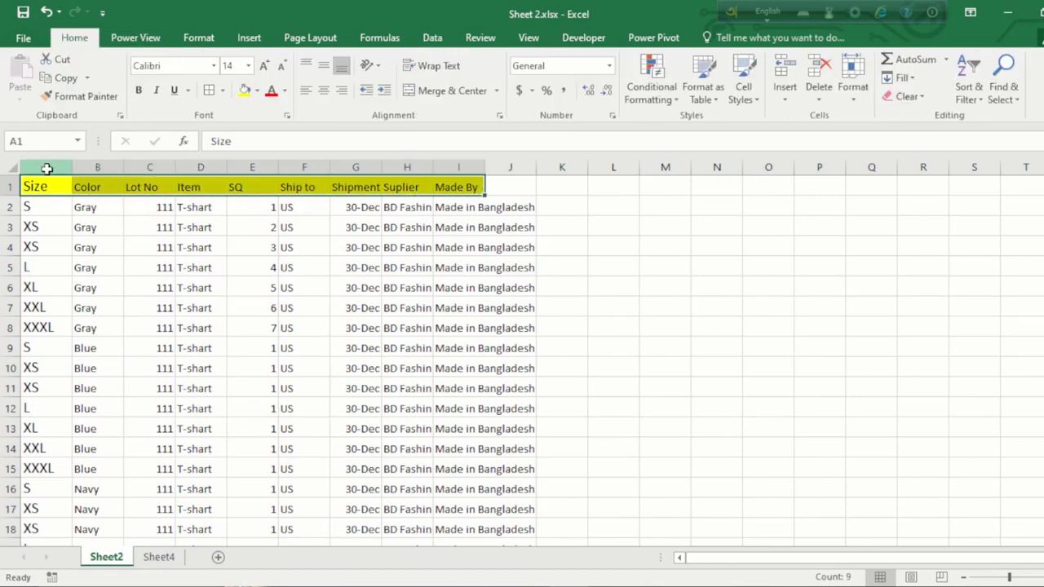
- AutoFit the widths of columns A through I to their contents
drag(46, 168, 445, 158)
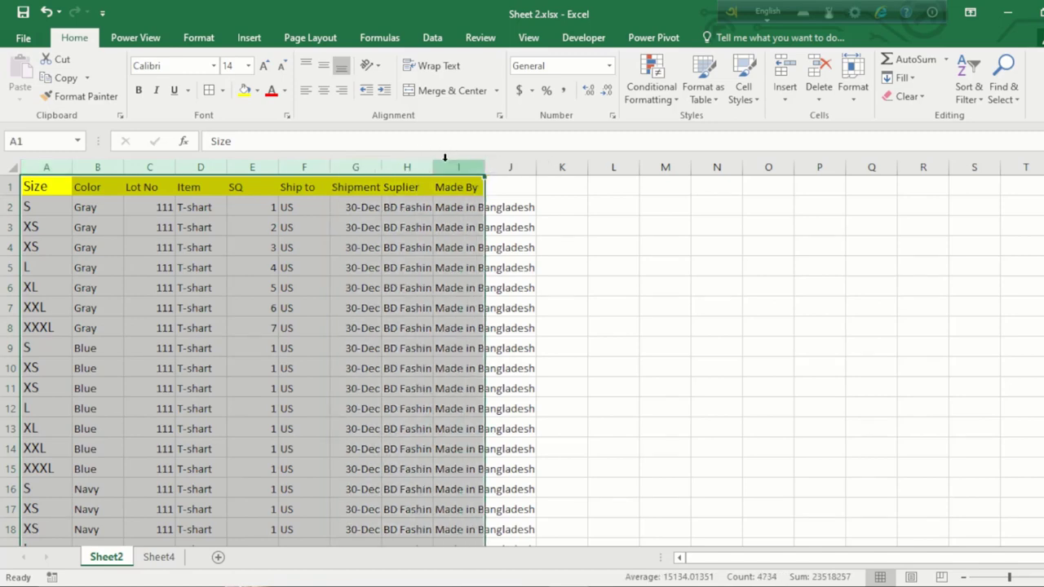
double_click(432, 165)
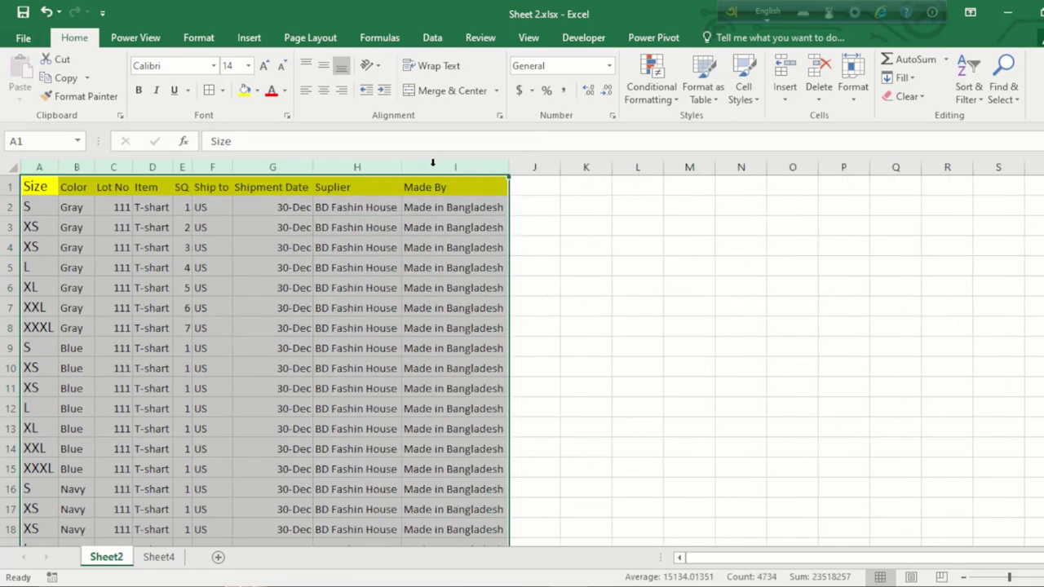
click(319, 227)
- Middle-align and centre columns A–I and apply All Borders to the table
drag(32, 167, 430, 167)
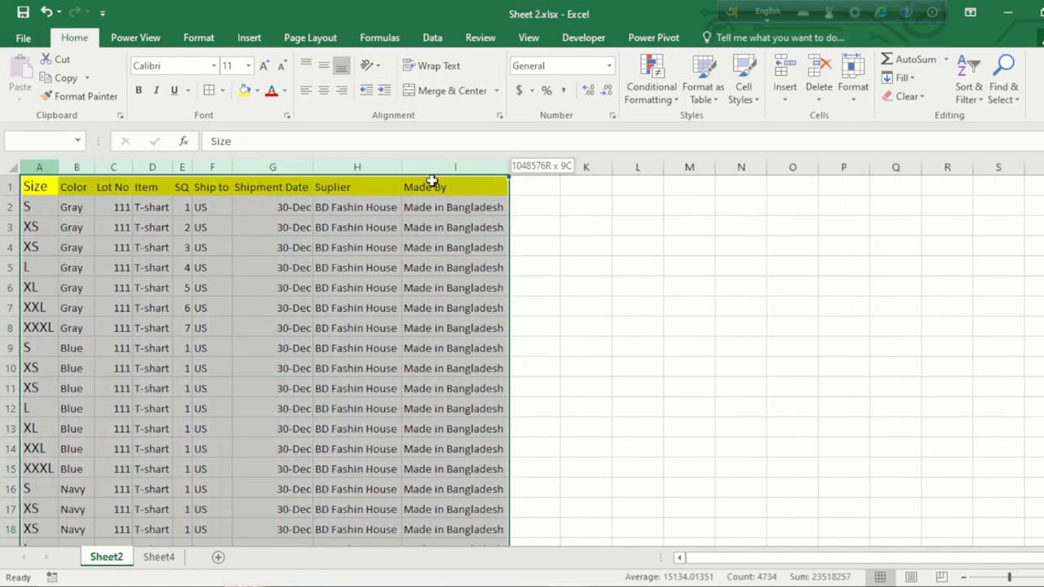
click(326, 64)
click(324, 93)
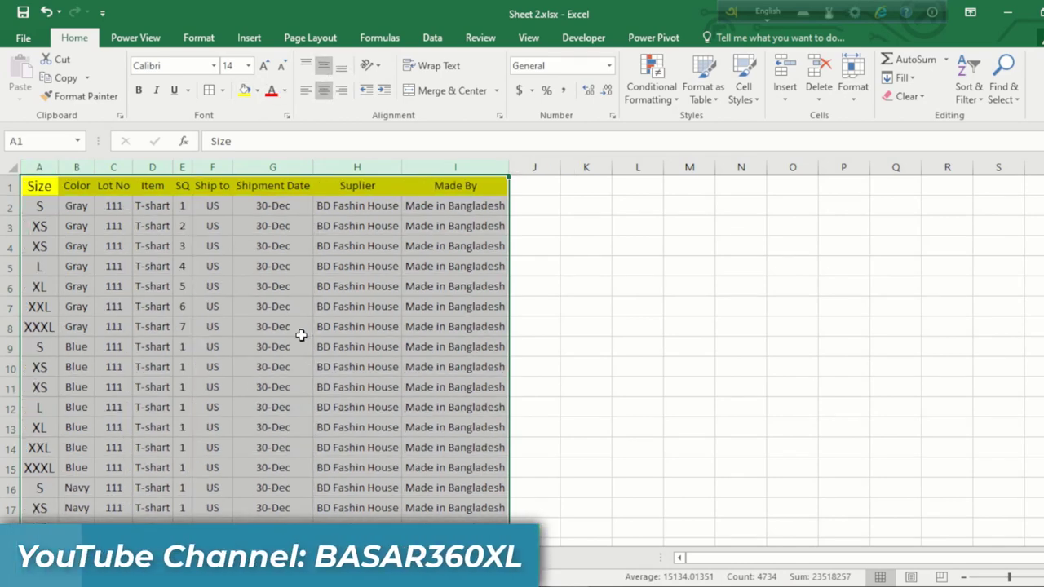
click(210, 89)
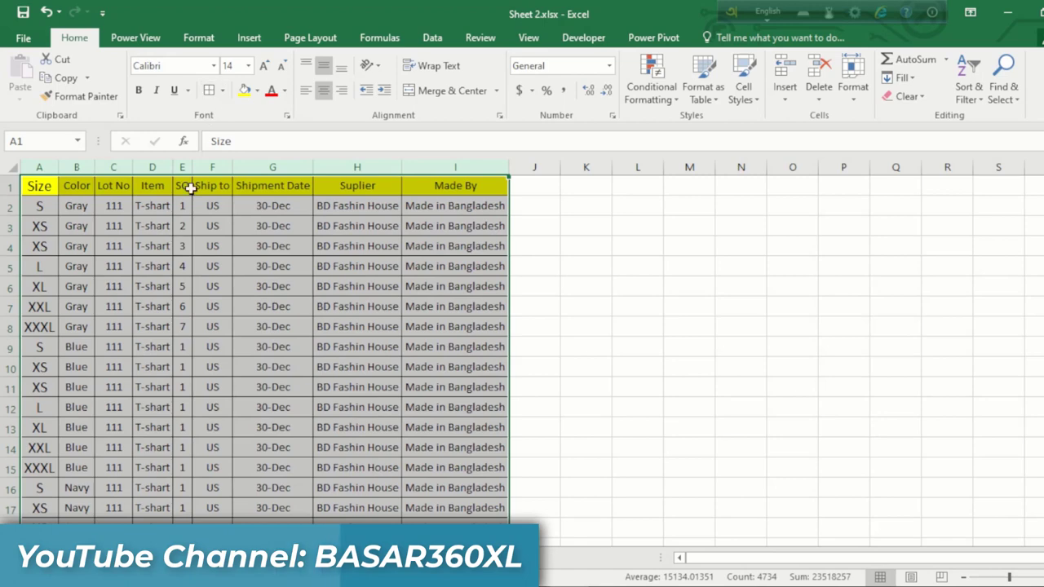
click(245, 285)
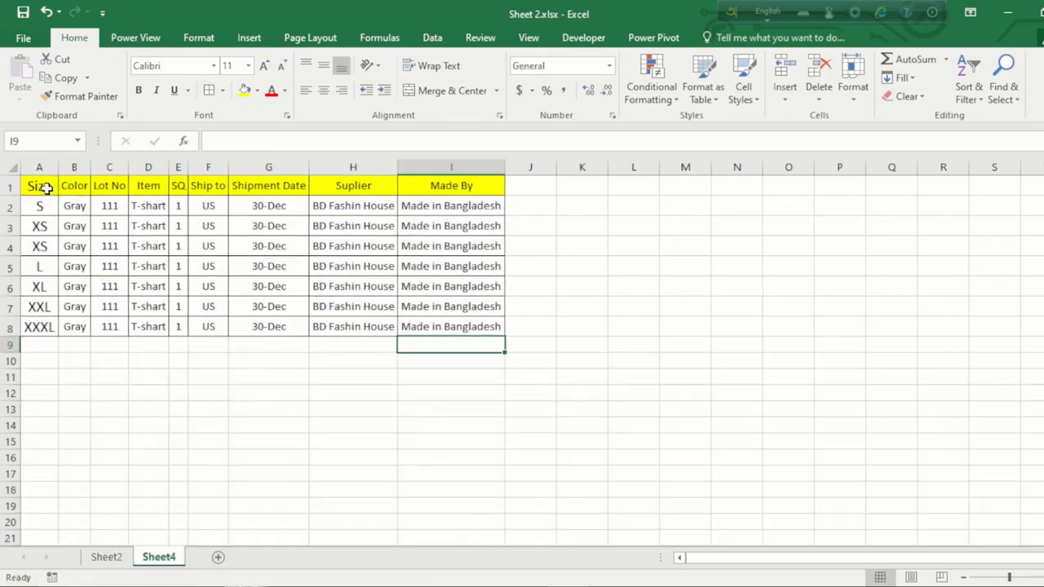
- Compare with the Sheet4 sample table A1:I7, then return to Sheet2 and select cell A2
drag(47, 188, 438, 303)
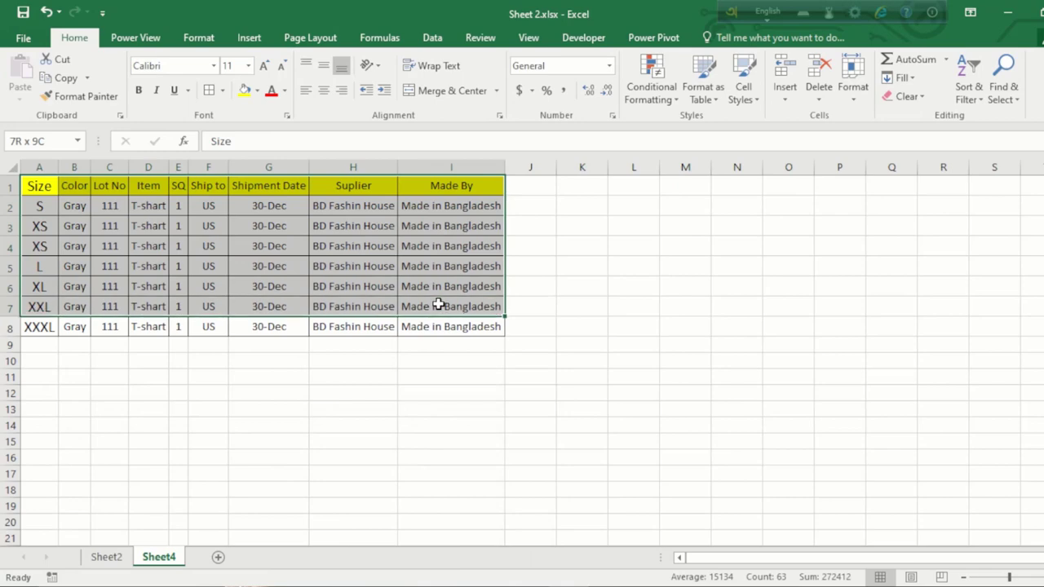
click(114, 560)
click(222, 285)
click(49, 208)
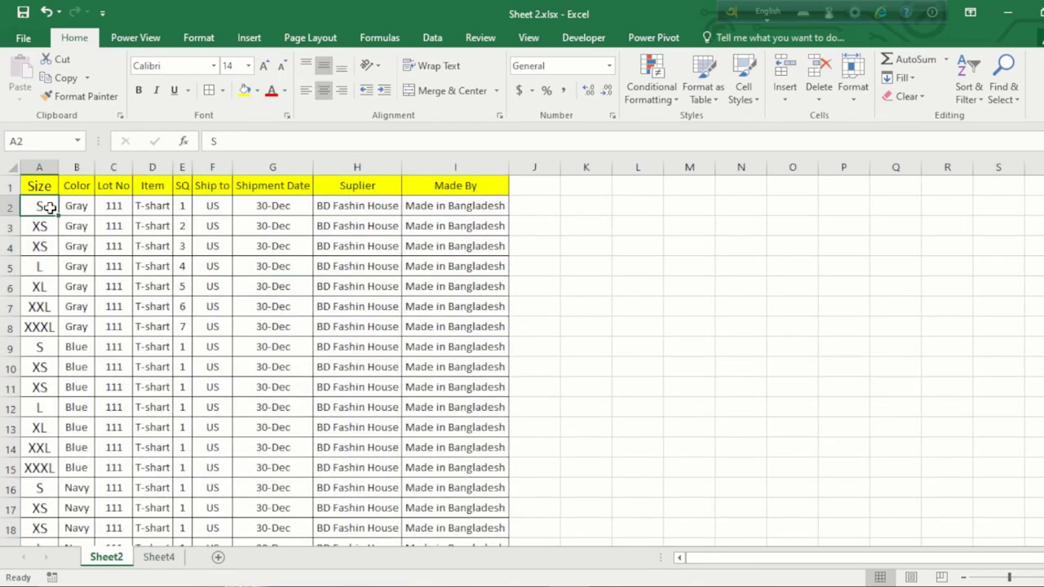
click(60, 314)
click(41, 230)
click(162, 251)
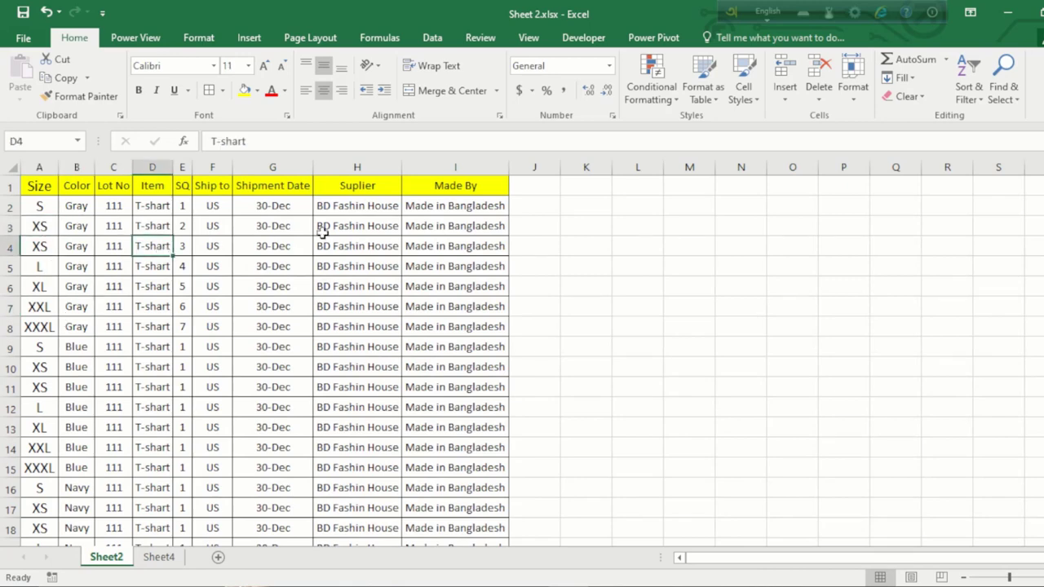
click(323, 228)
click(42, 187)
click(50, 229)
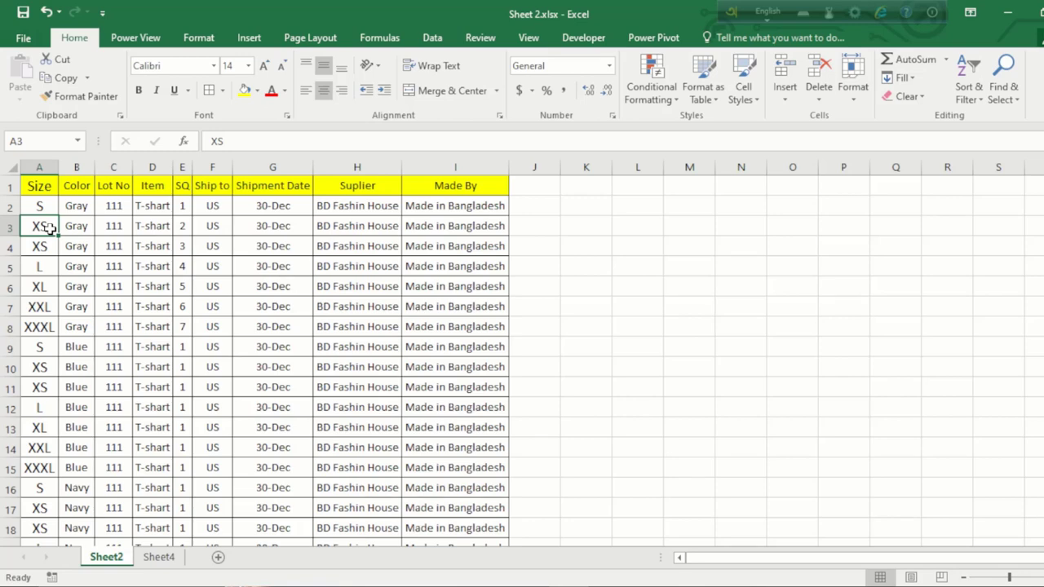
click(116, 222)
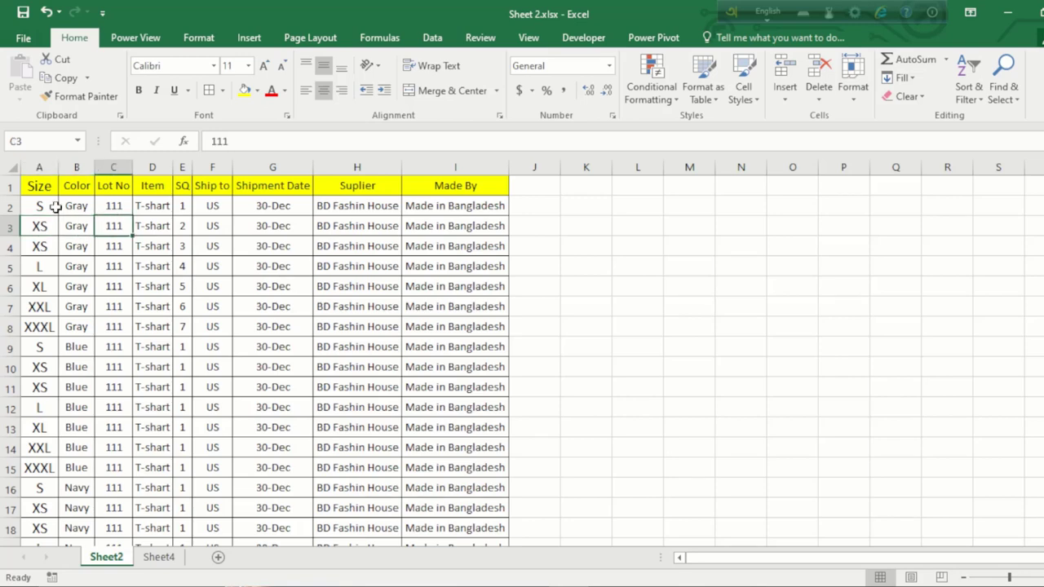
click(38, 205)
click(443, 246)
click(609, 207)
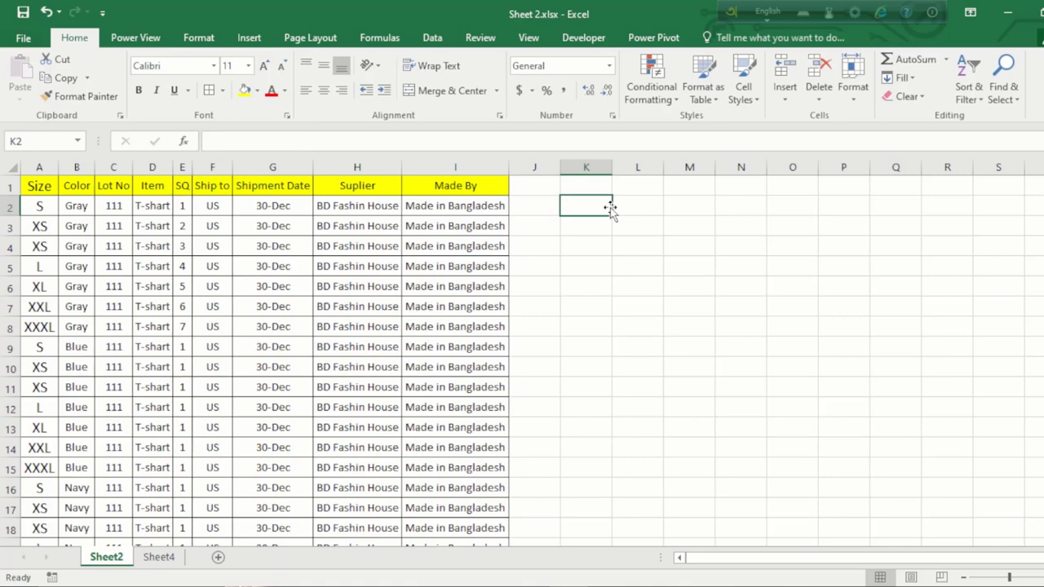
key(ctrl+Home)
key(ctrl+a)
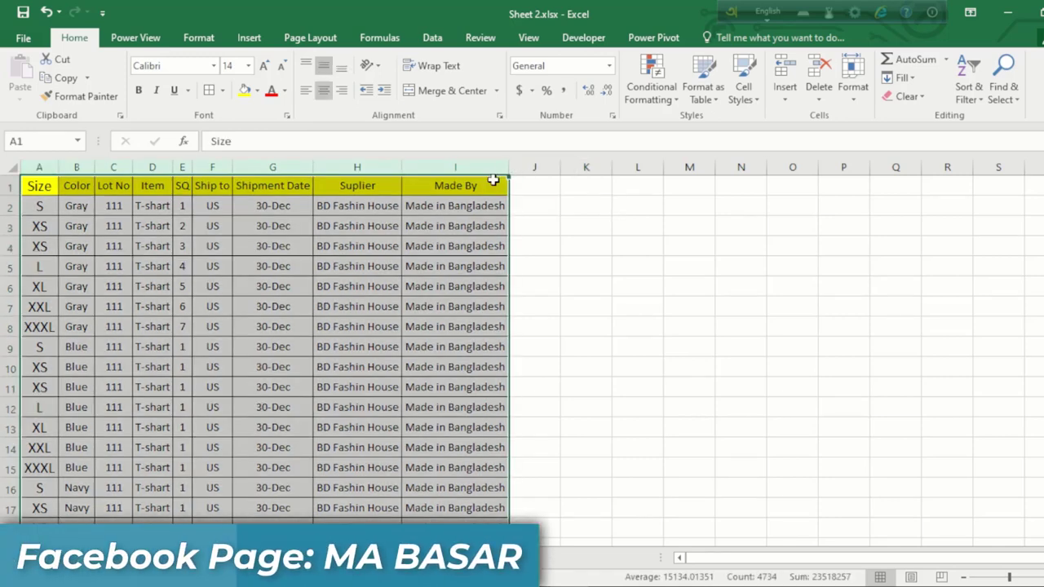
click(38, 165)
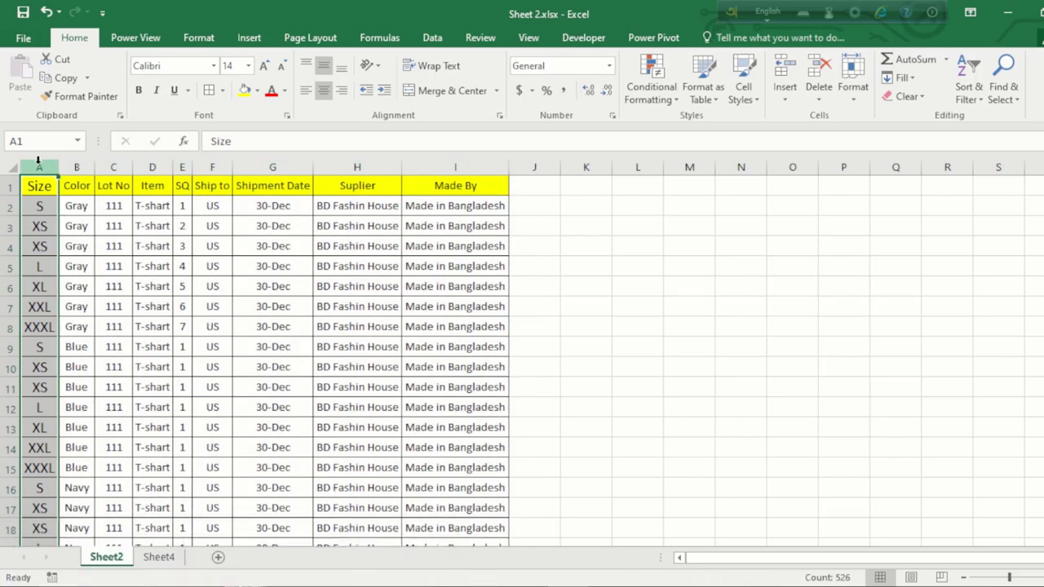
drag(41, 170, 236, 182)
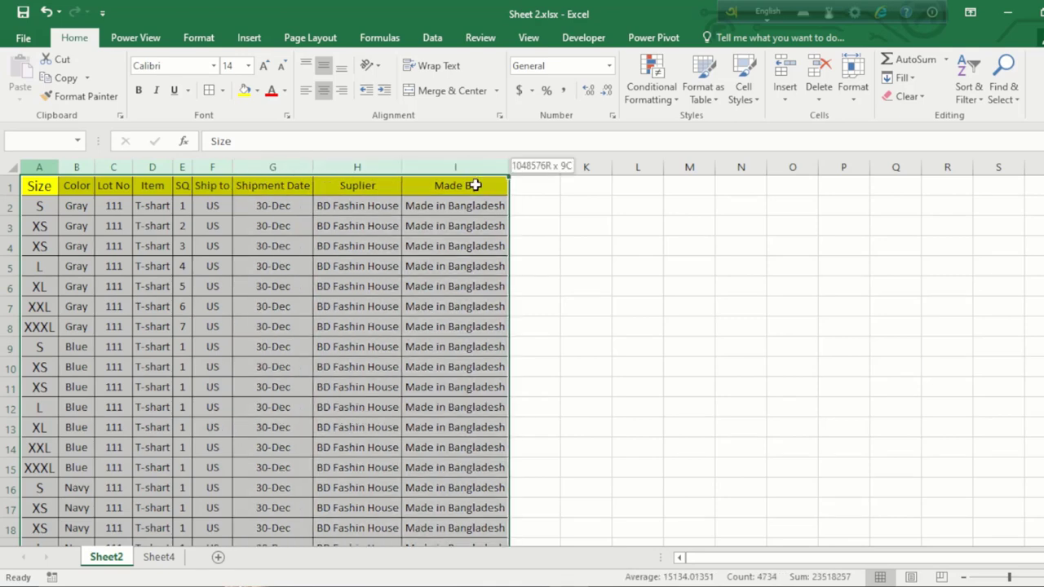
click(237, 188)
click(77, 221)
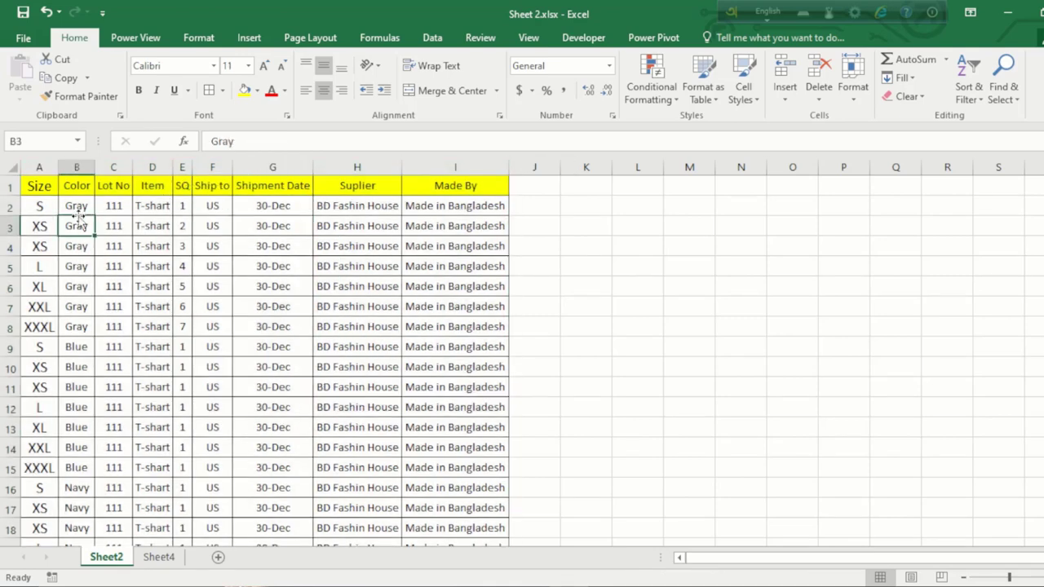
mouse_move(39, 166)
mouse_down()
mouse_move(92, 159)
mouse_move(473, 187)
mouse_up()
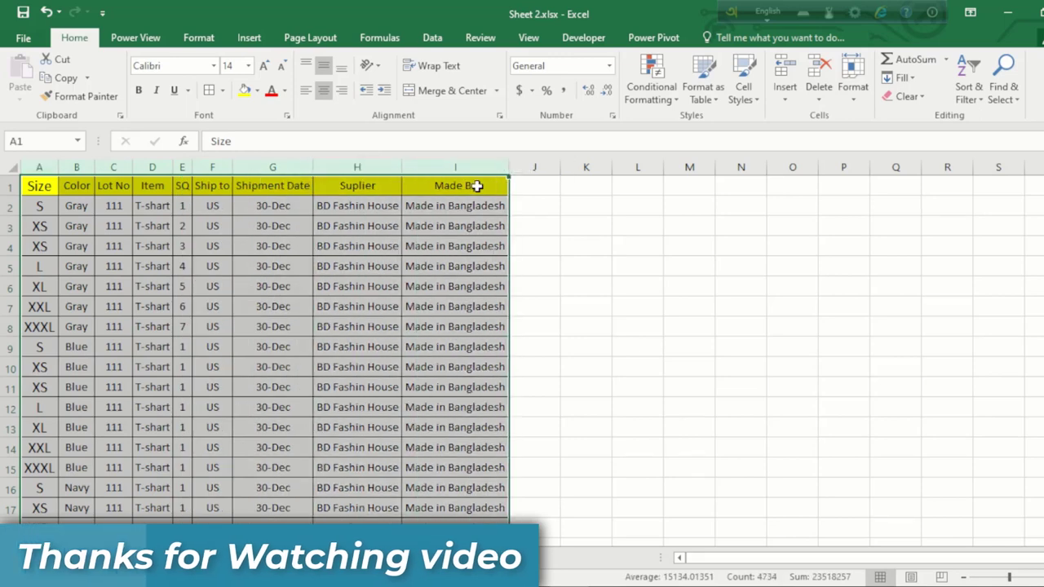
click(273, 226)
click(100, 217)
click(43, 209)
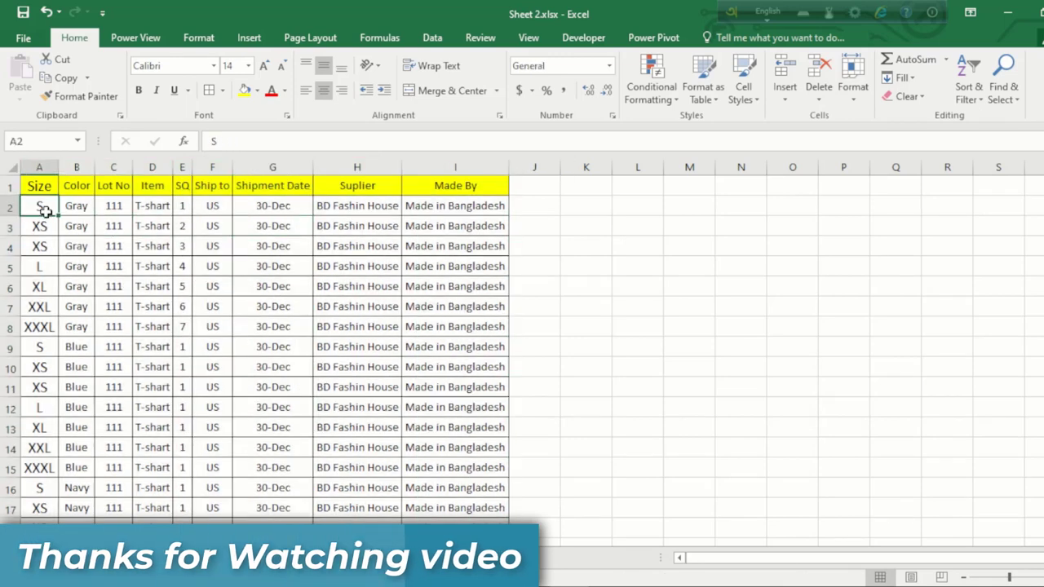